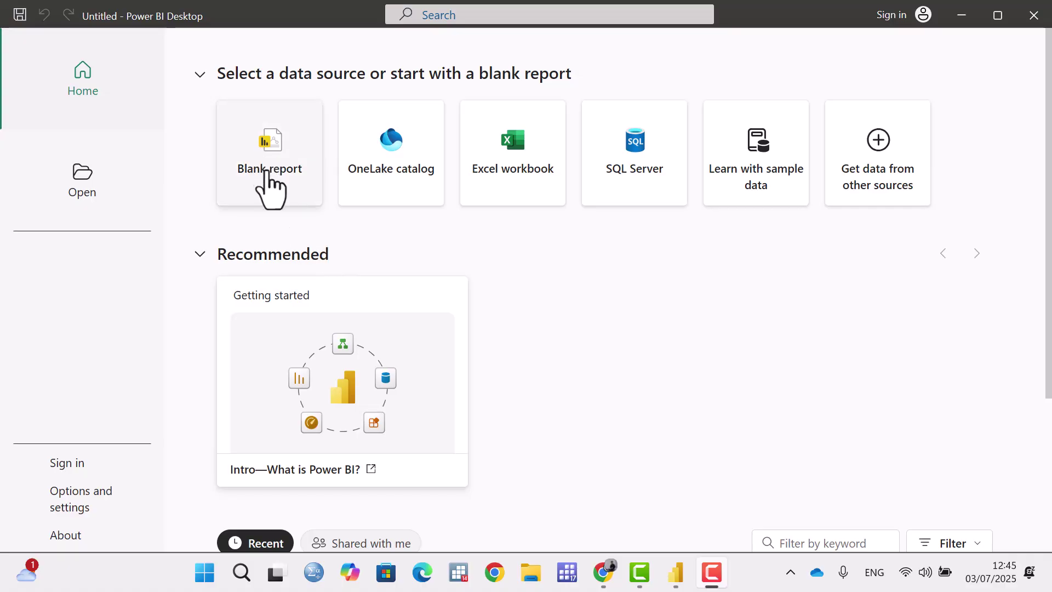
# Start a new blank report.
pyautogui.click(279, 169)
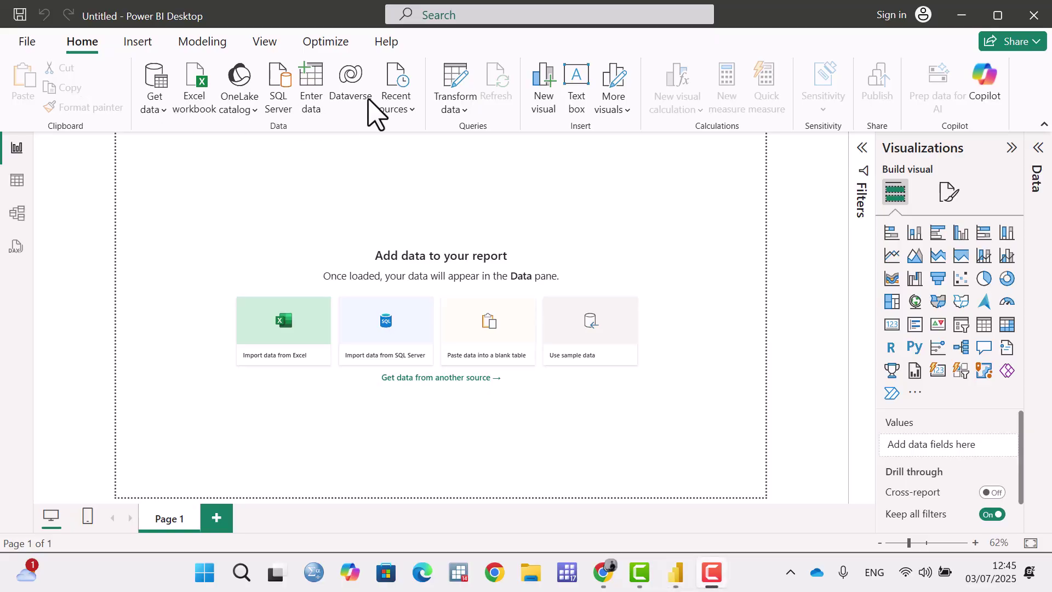
# Browse the full list of available data source connectors and close it without connecting.
pyautogui.click(160, 113)
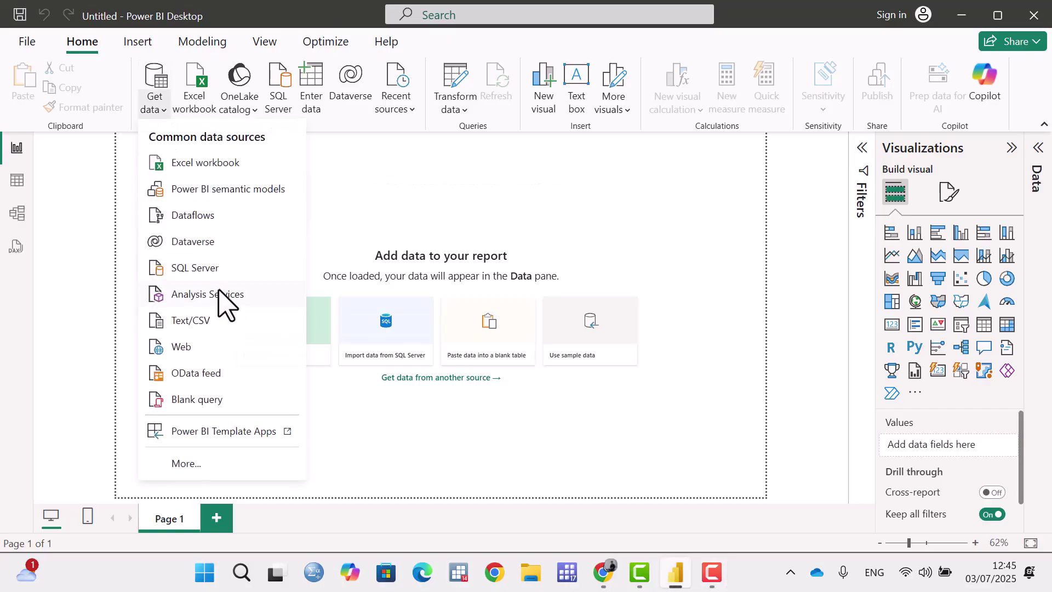
pyautogui.click(192, 465)
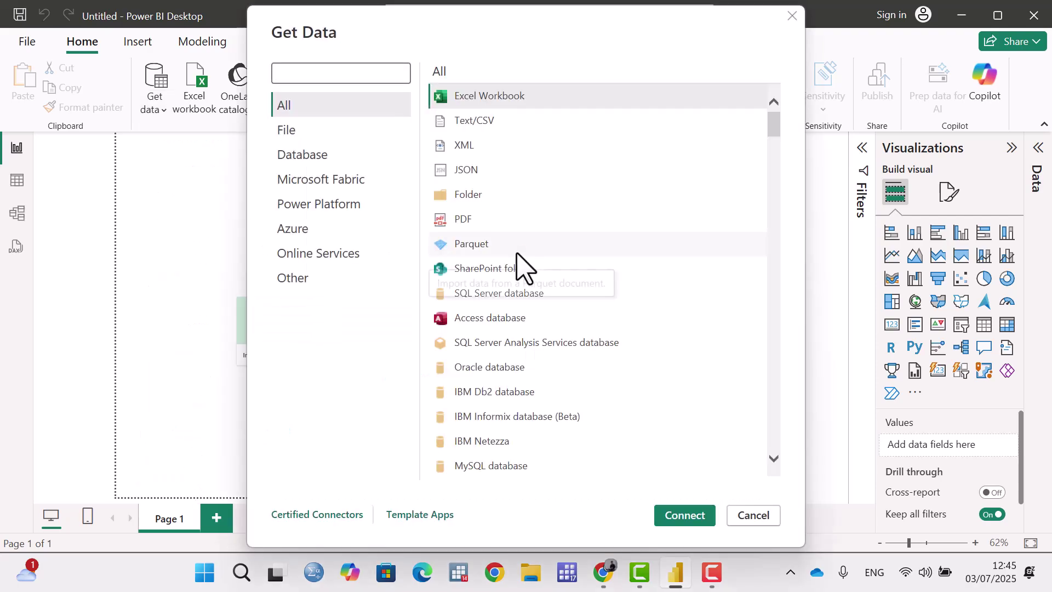
pyautogui.scroll(-3, 515, 269)
pyautogui.scroll(-20, 530, 323)
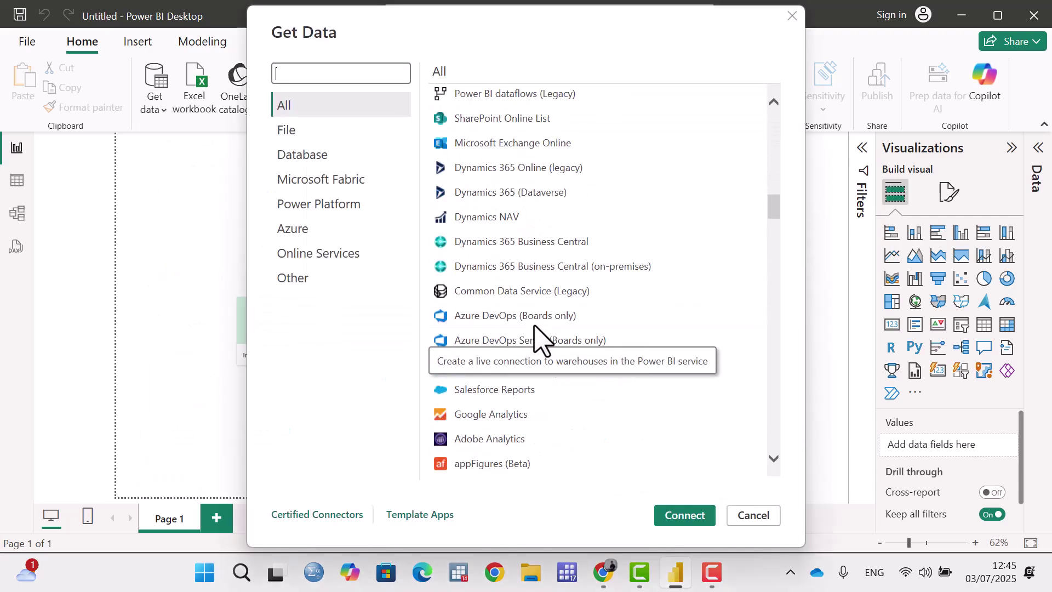
pyautogui.scroll(-20, 550, 337)
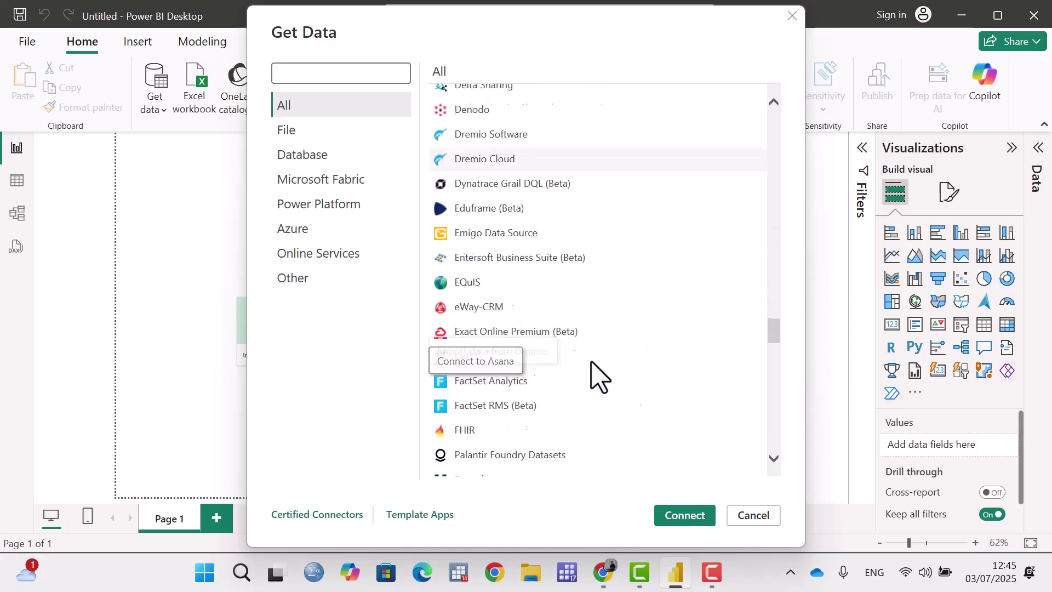
pyautogui.moveTo(770, 356); pyautogui.dragTo(774, 123)
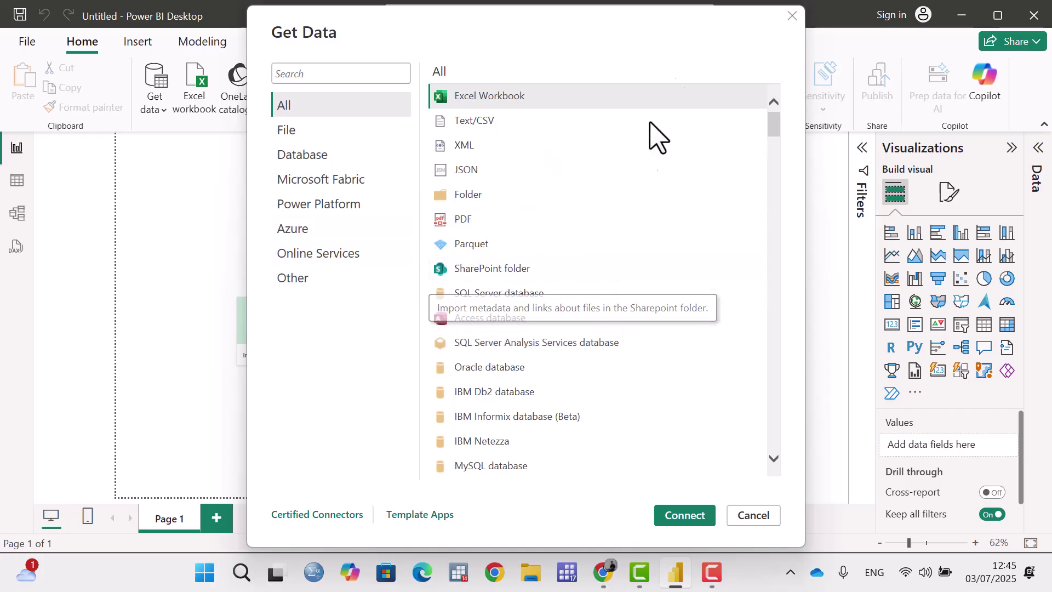
pyautogui.click(766, 518)
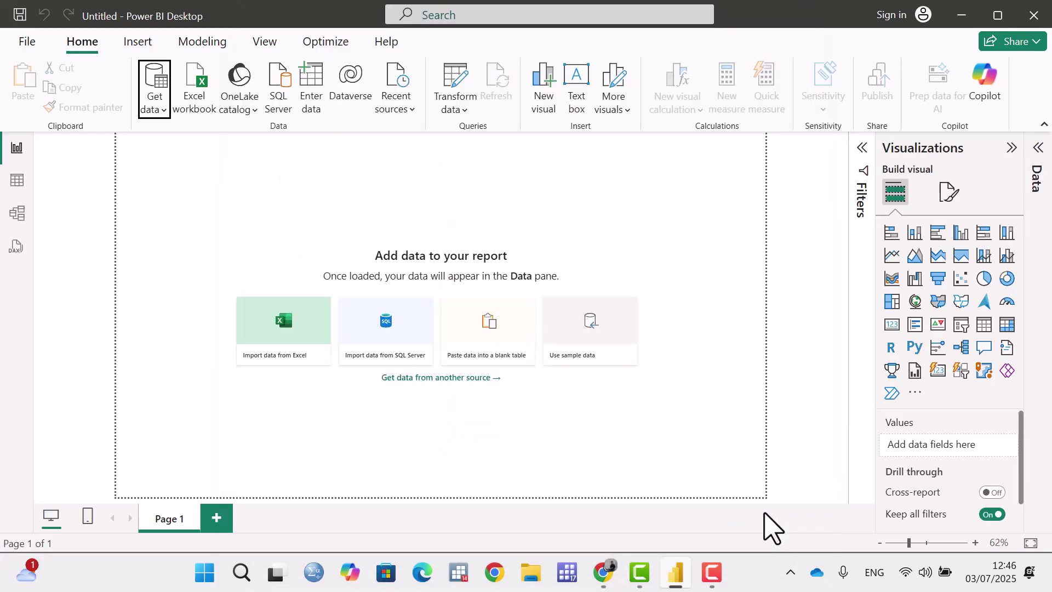
# Connect to the Excel workbook Sample - Superstore.xls and select its Orders table for import.
pyautogui.click(163, 112)
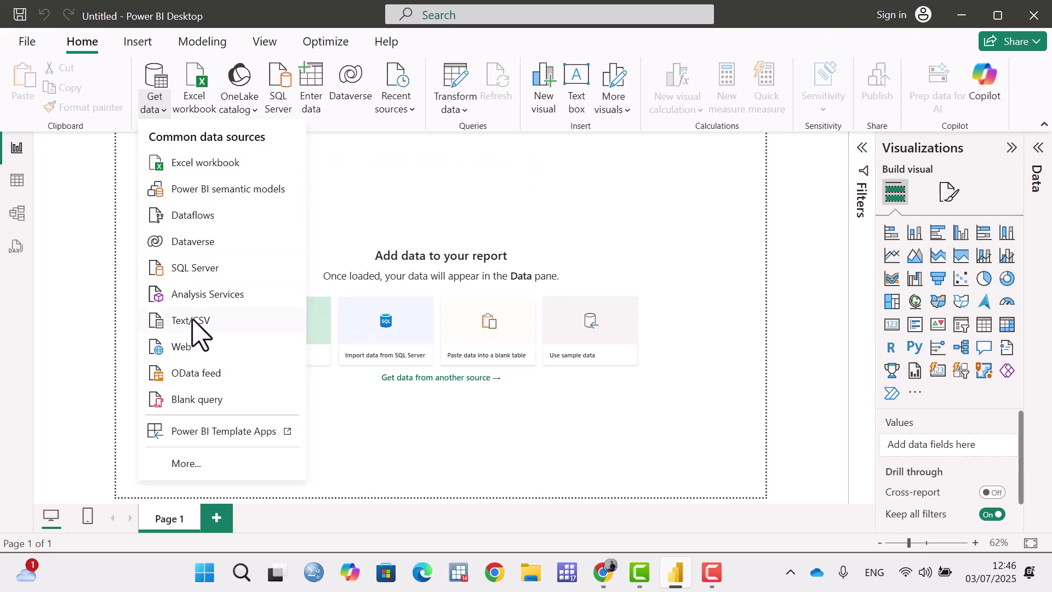
pyautogui.click(205, 162)
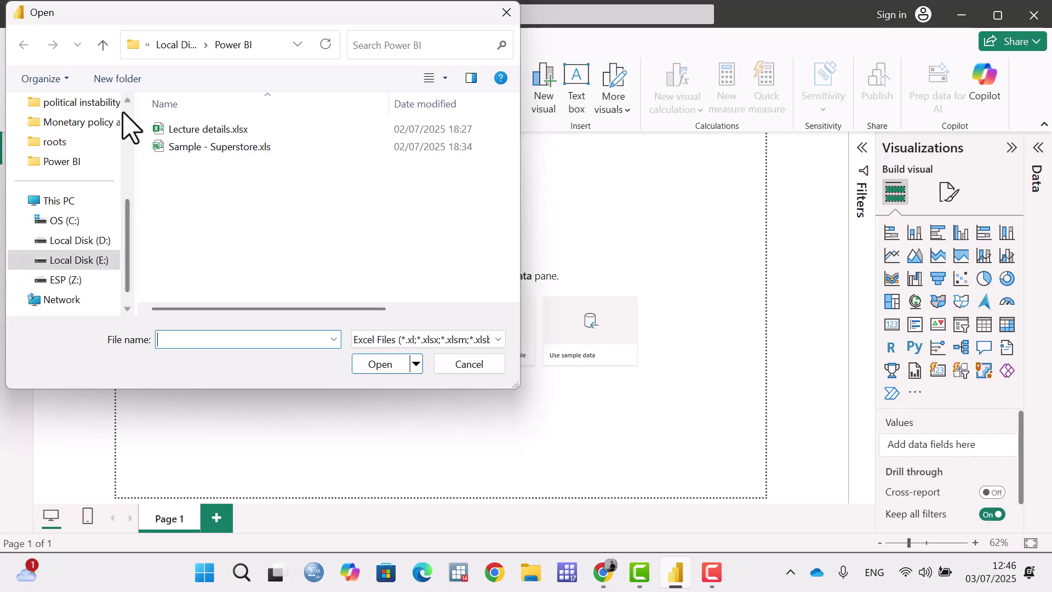
pyautogui.click(231, 148)
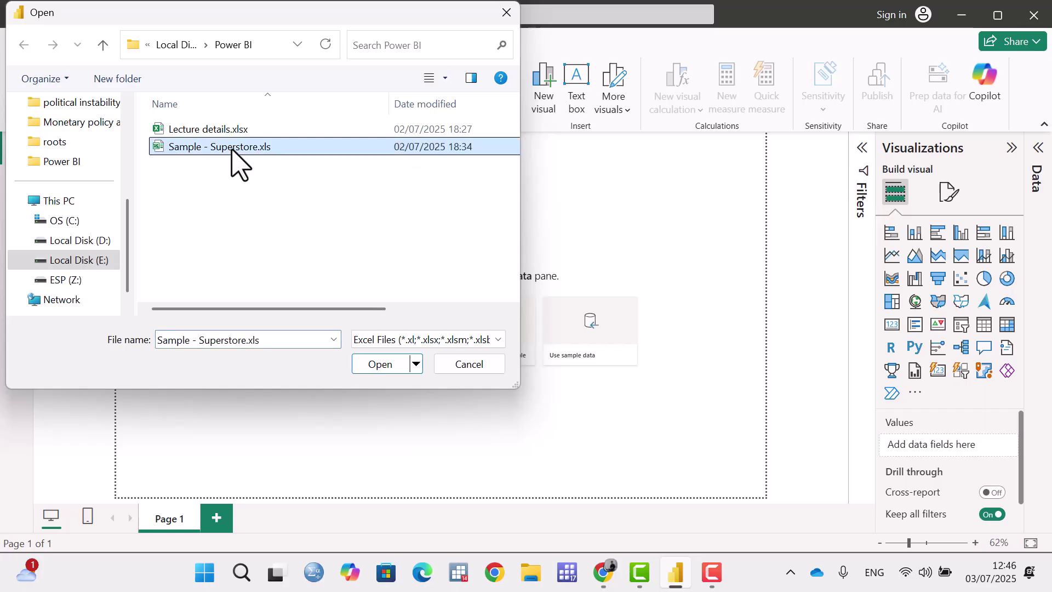
pyautogui.click(376, 368)
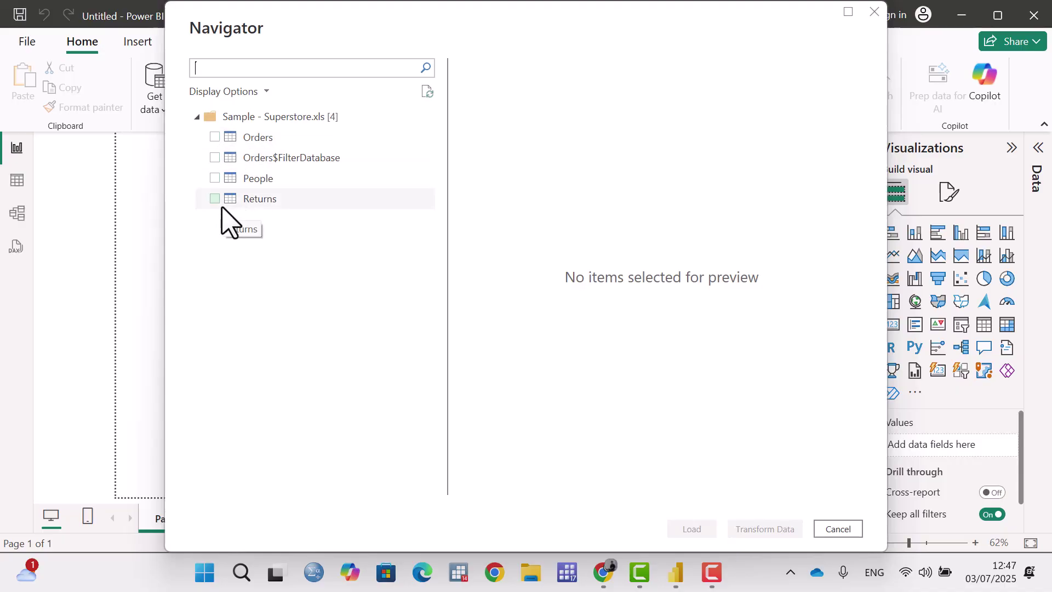
pyautogui.click(214, 137)
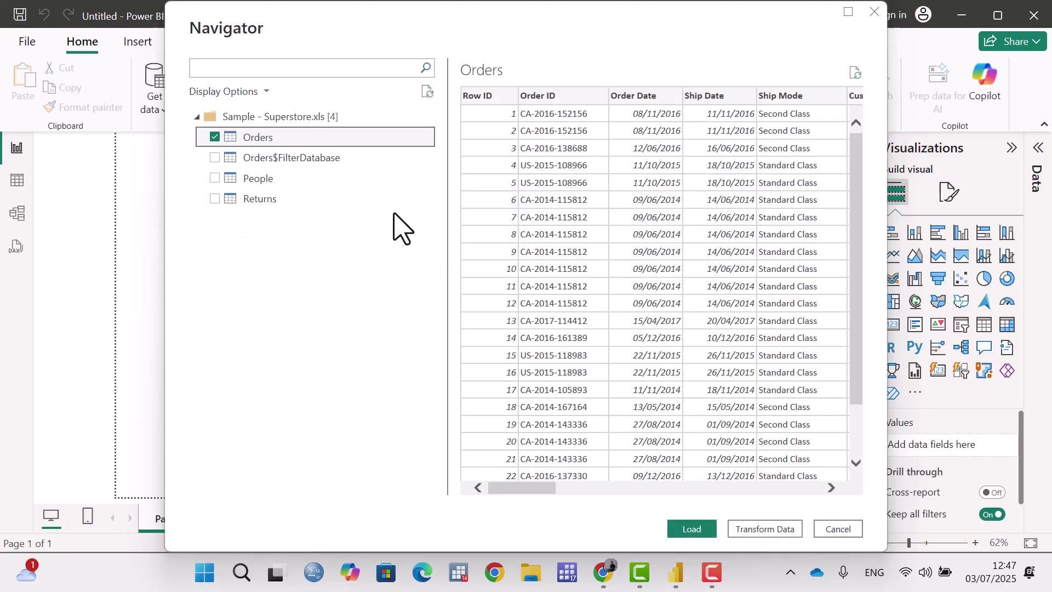
# Preview the Orders$FilterDatabase, People and Returns tables by selecting each, and clear all three selections again.
pyautogui.click(214, 158)
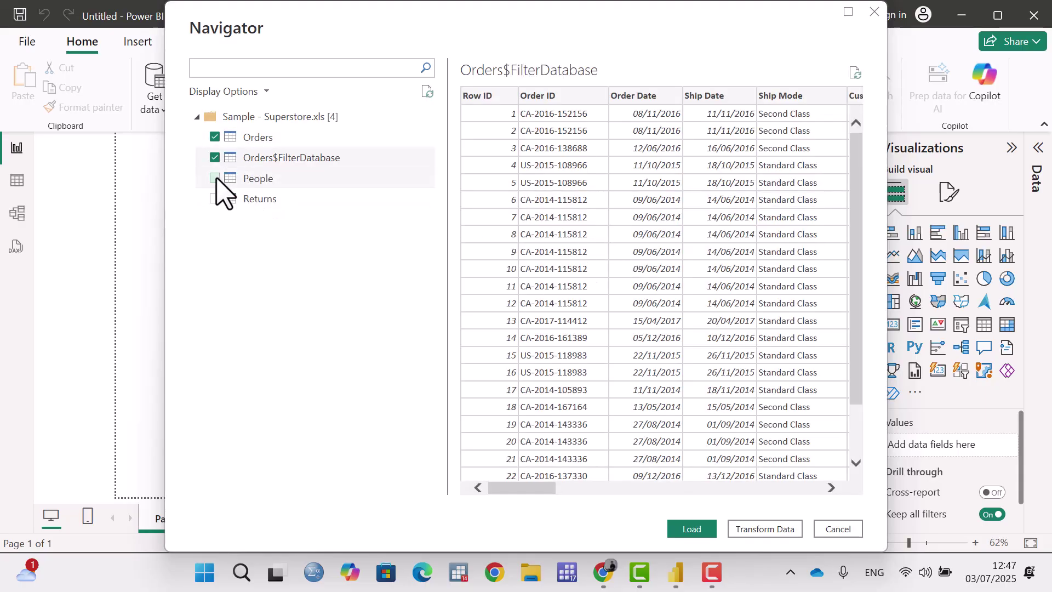
pyautogui.click(214, 178)
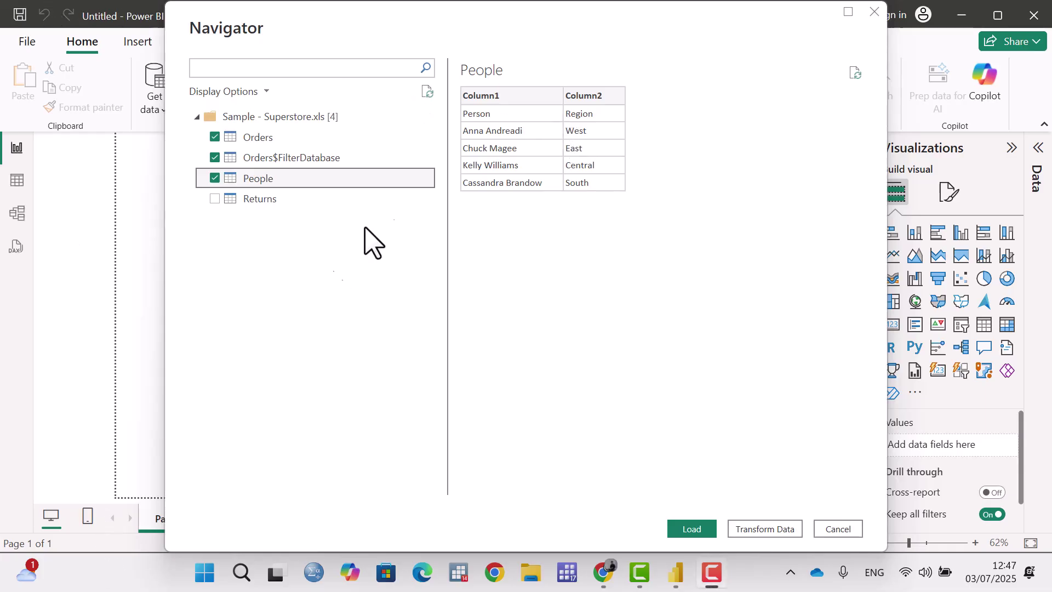
pyautogui.click(222, 204)
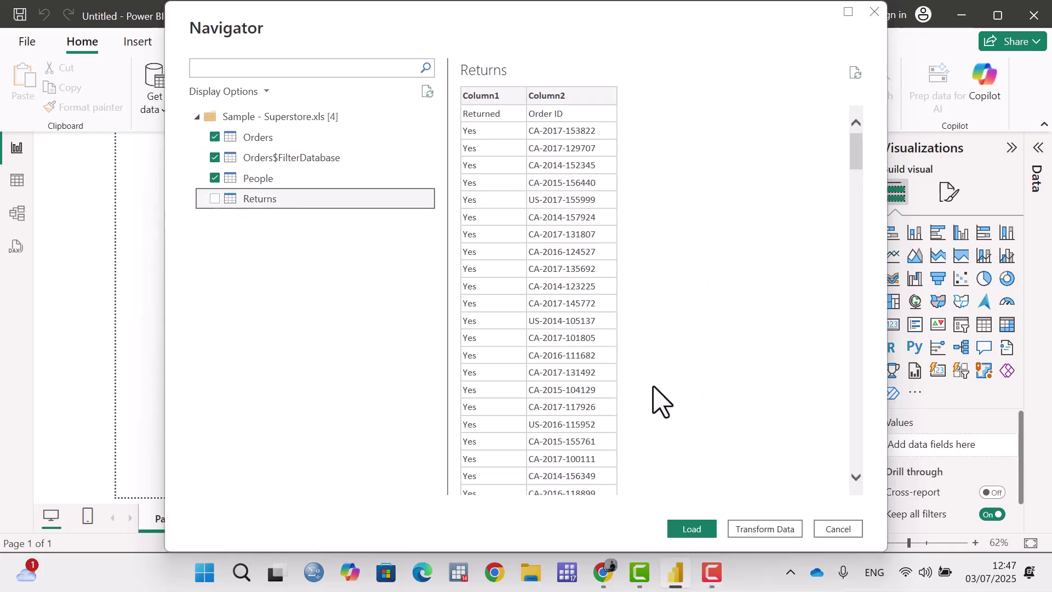
pyautogui.click(219, 199)
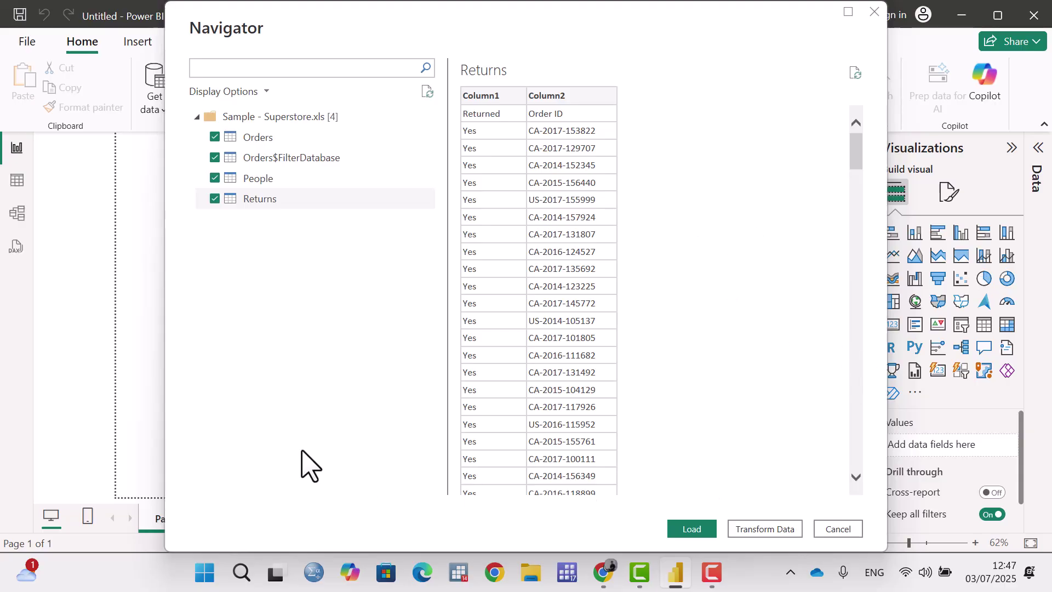
pyautogui.click(215, 199)
pyautogui.click(215, 178)
pyautogui.click(214, 159)
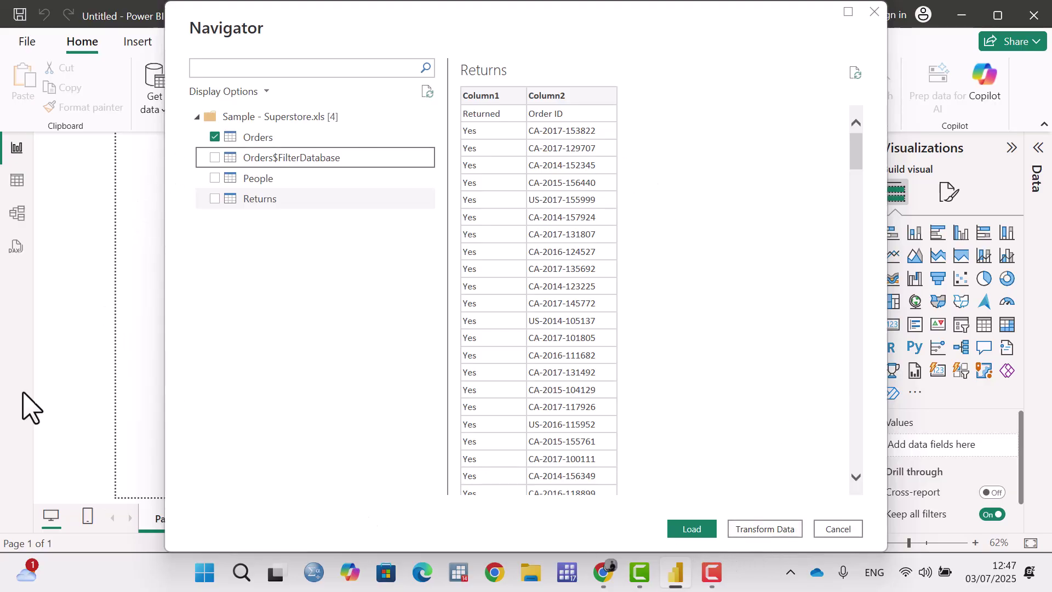
# Open the selected Orders table in Power Query Editor for transformation and look through its rows.
pyautogui.click(759, 529)
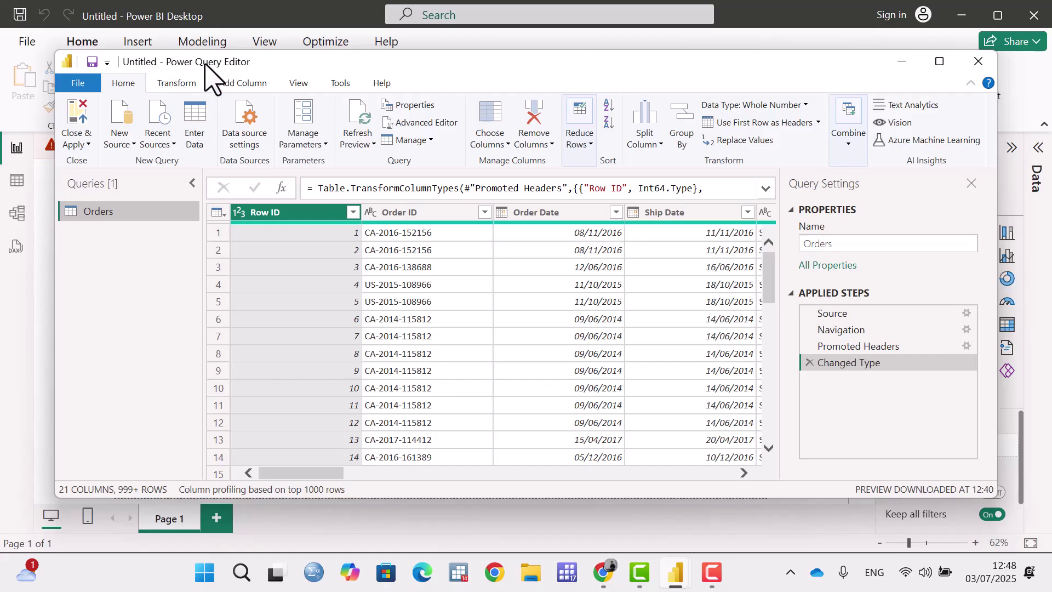
pyautogui.scroll(-1, 601, 274)
pyautogui.scroll(-3, 601, 276)
pyautogui.moveTo(323, 474); pyautogui.dragTo(329, 501)
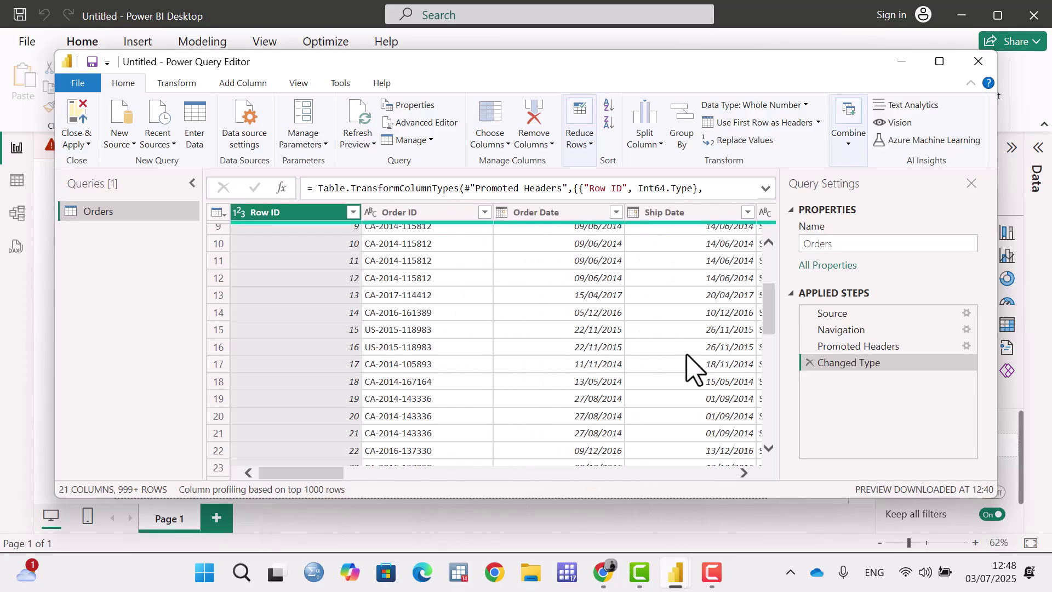
# Return to the report with the data list expanded and apply the pending query changes to load Orders.
pyautogui.click(901, 63)
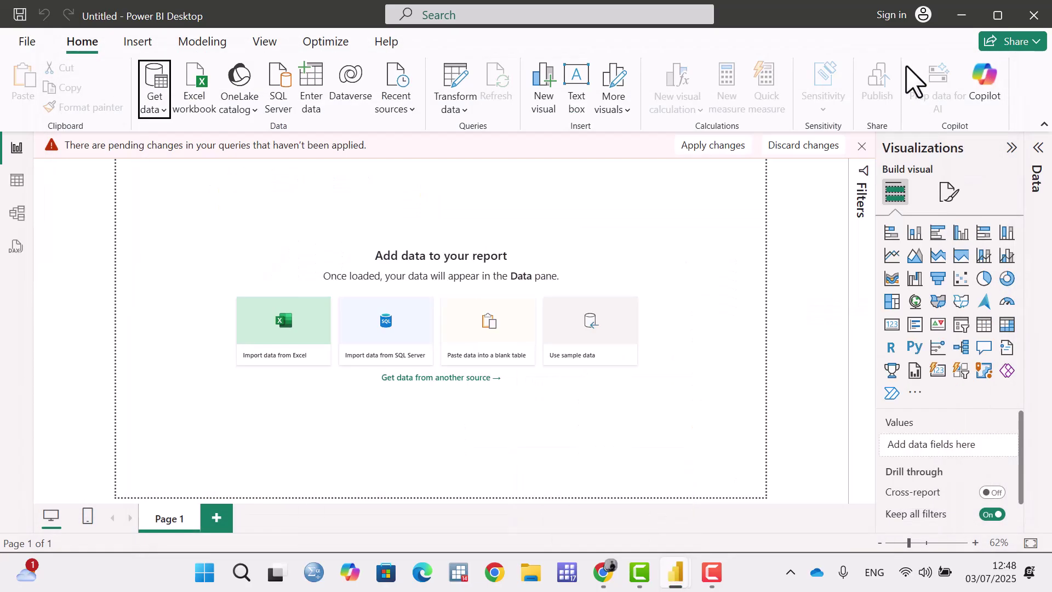
pyautogui.click(1037, 147)
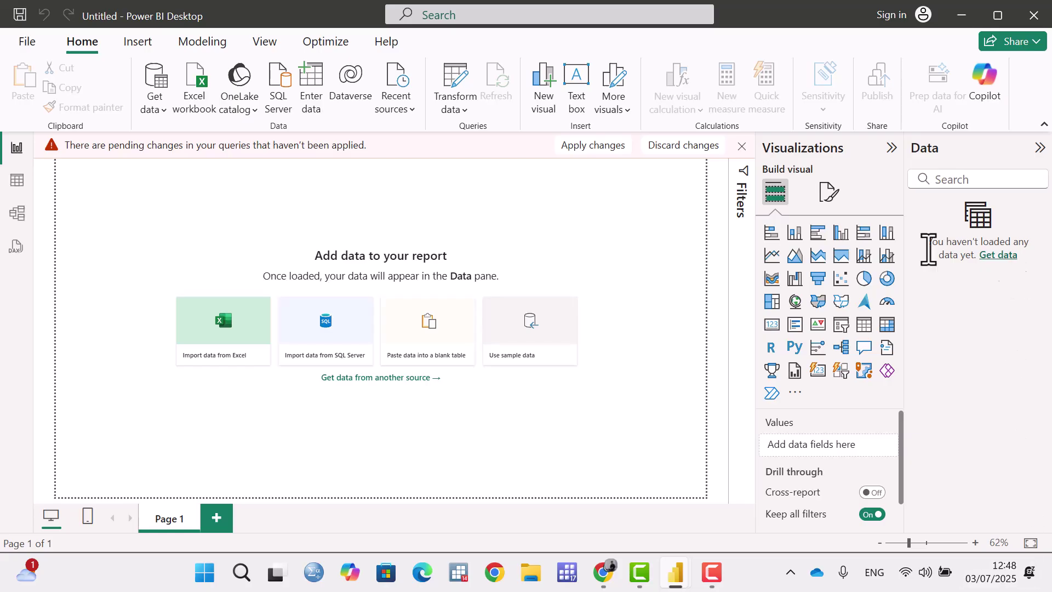
pyautogui.click(597, 153)
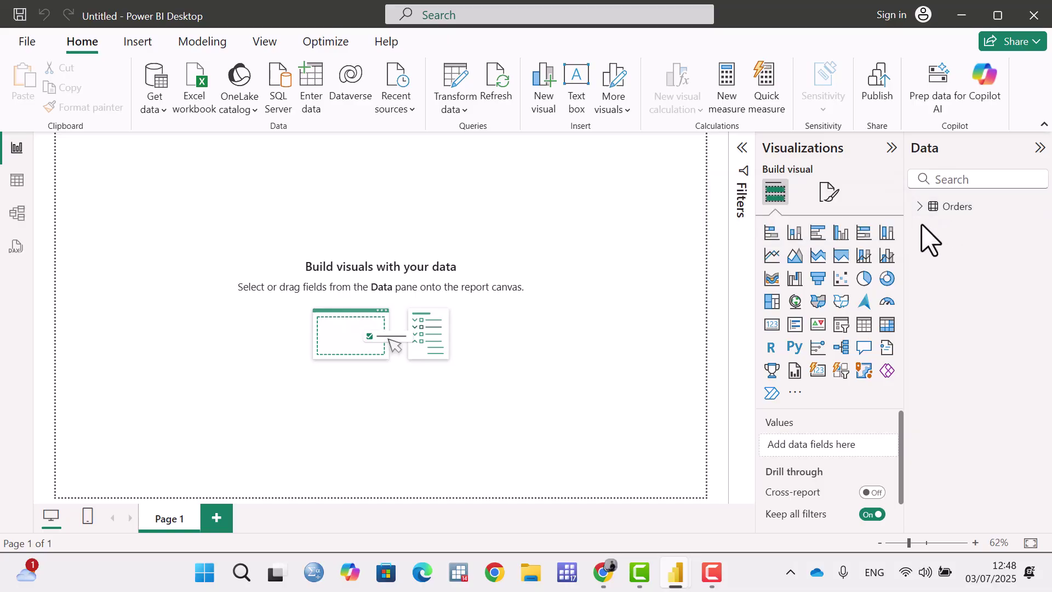
# Expand the loaded Orders table and review its fields from Category to Sub-Category.
pyautogui.click(920, 206)
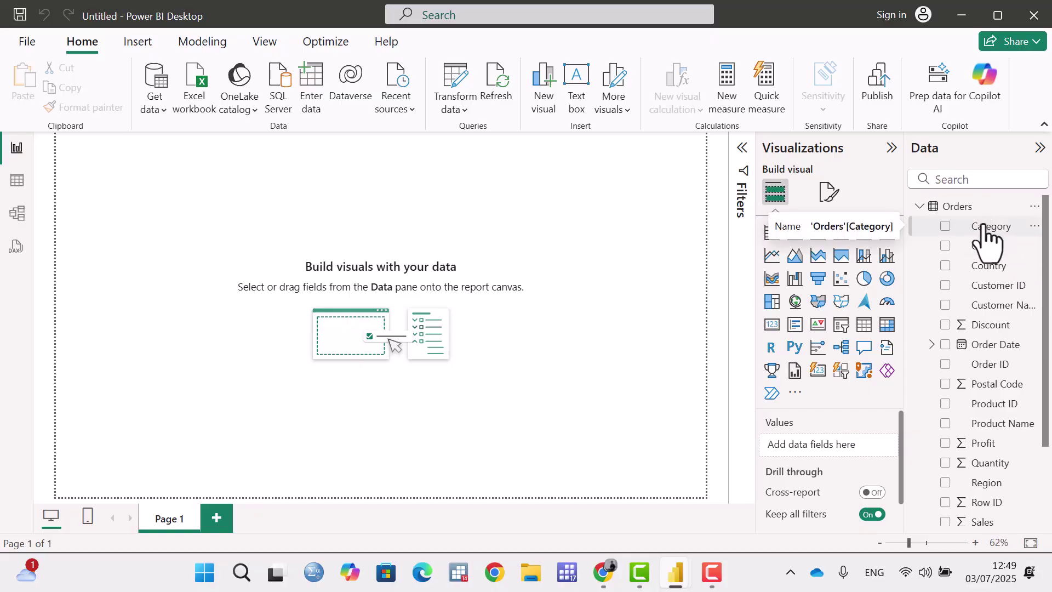
pyautogui.scroll(-2, 986, 241)
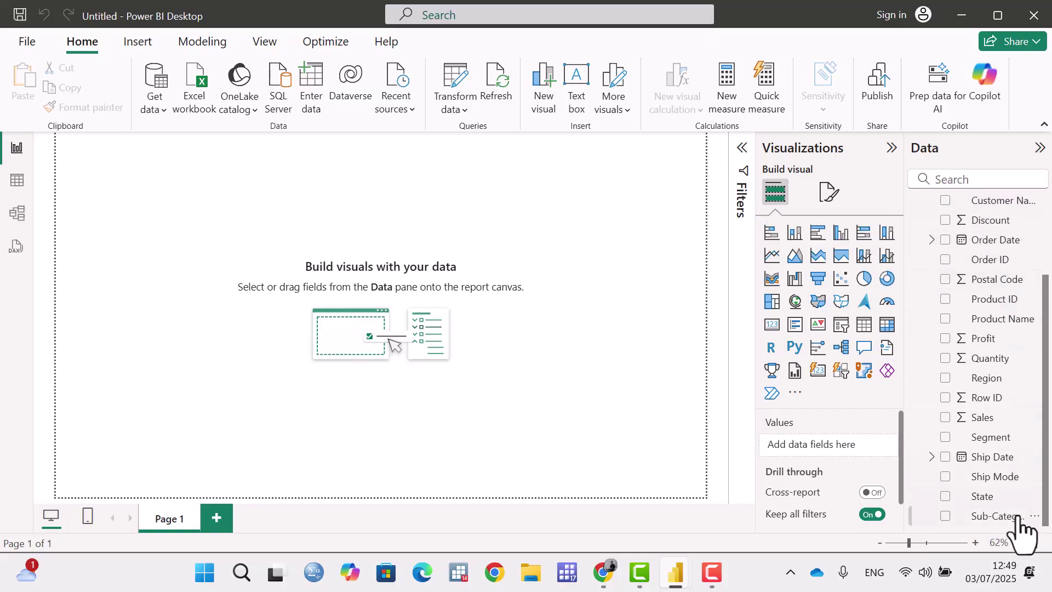
pyautogui.scroll(3, 997, 410)
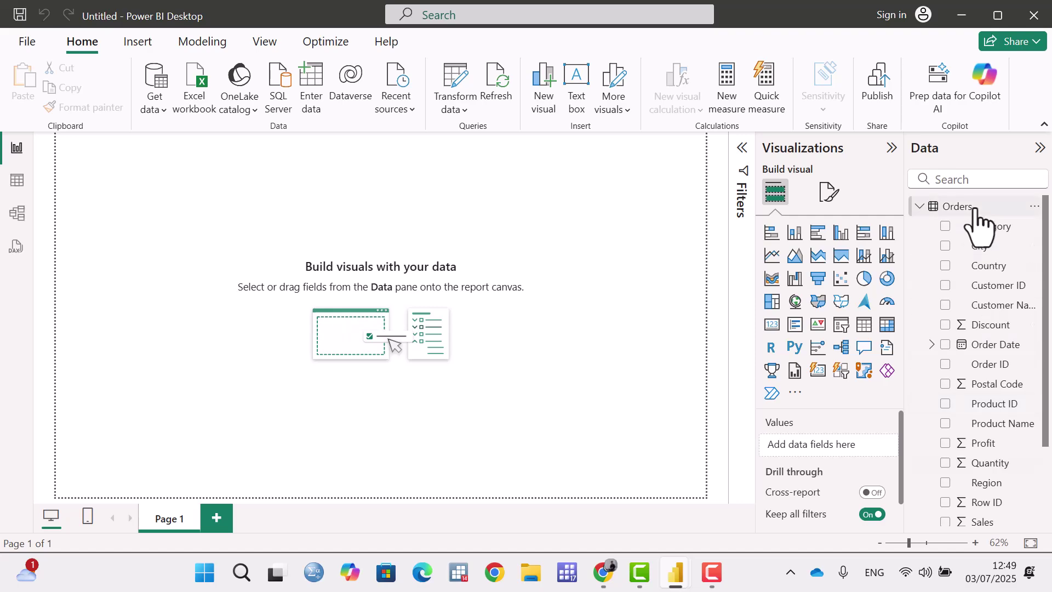
pyautogui.scroll(-3, 1002, 517)
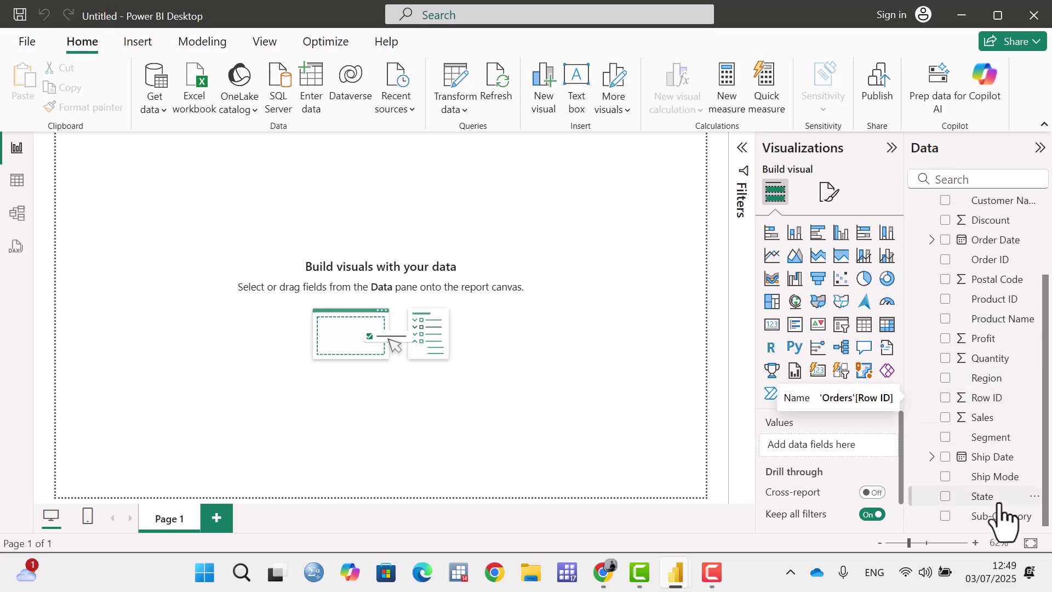